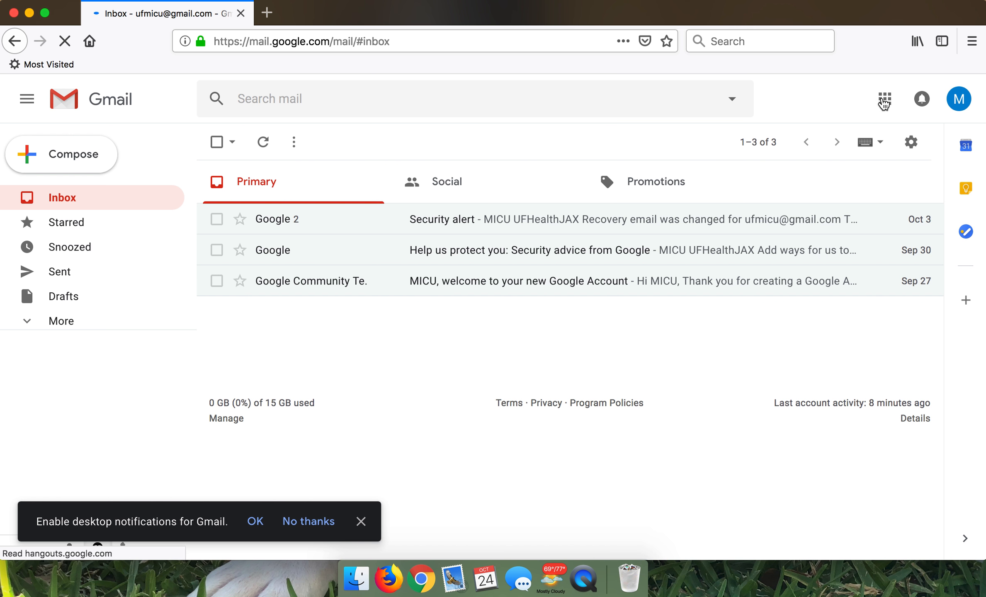
- Open Google Drive from Gmail and create a new blank Google Docs document
{"action": "left_click", "coordinate": [883, 101]}
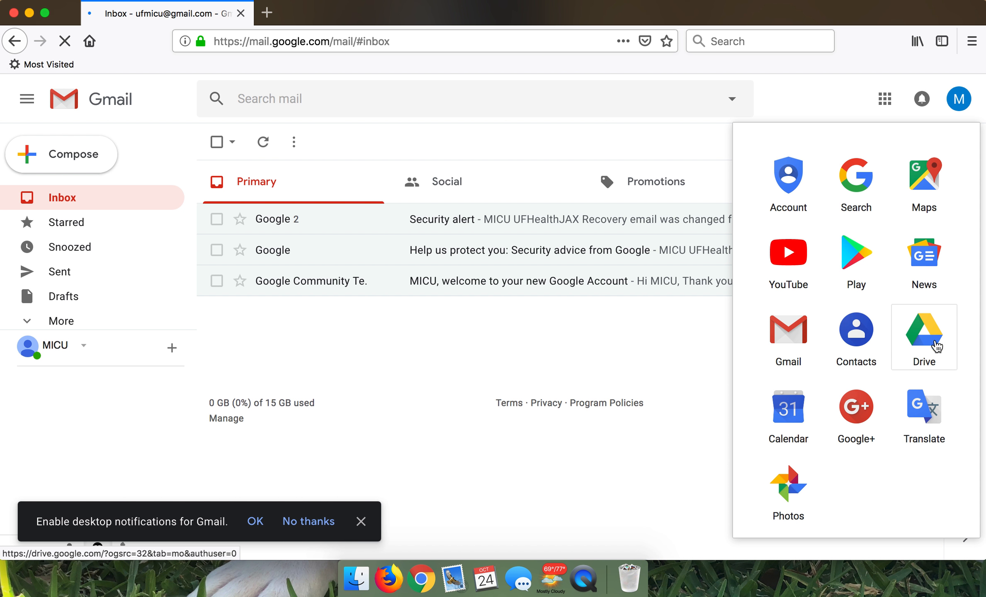
{"action": "left_click", "coordinate": [936, 346]}
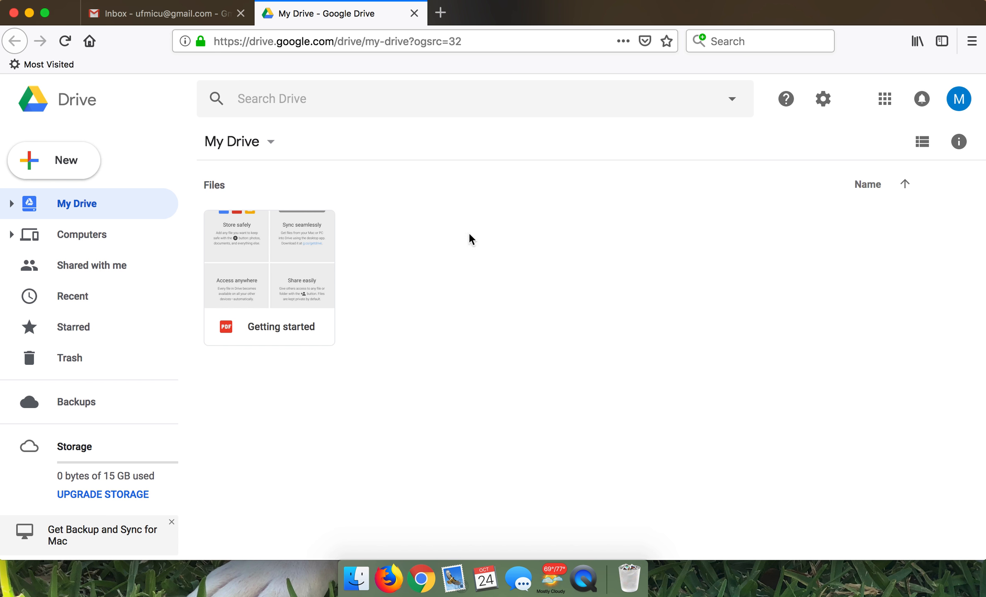
{"action": "left_click", "coordinate": [74, 165]}
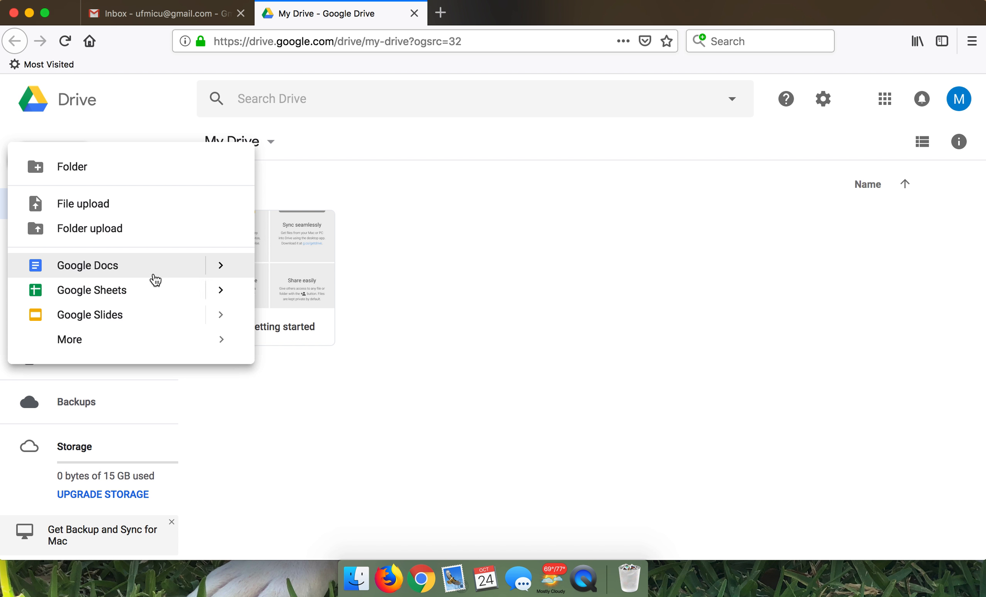
{"action": "left_click", "coordinate": [181, 269]}
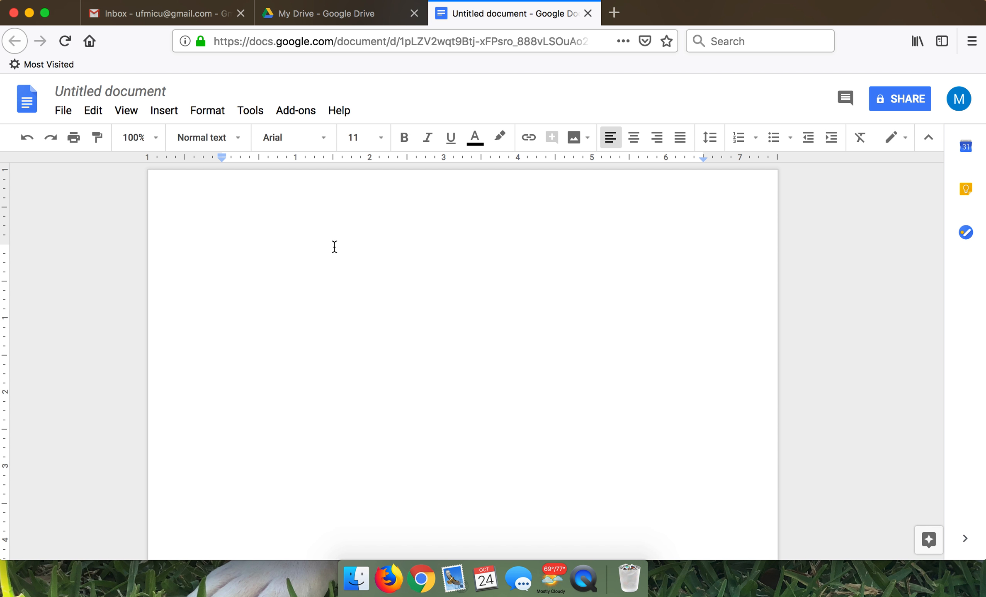
- Rename the untitled document as Leadership
{"action": "left_click", "coordinate": [112, 92]}
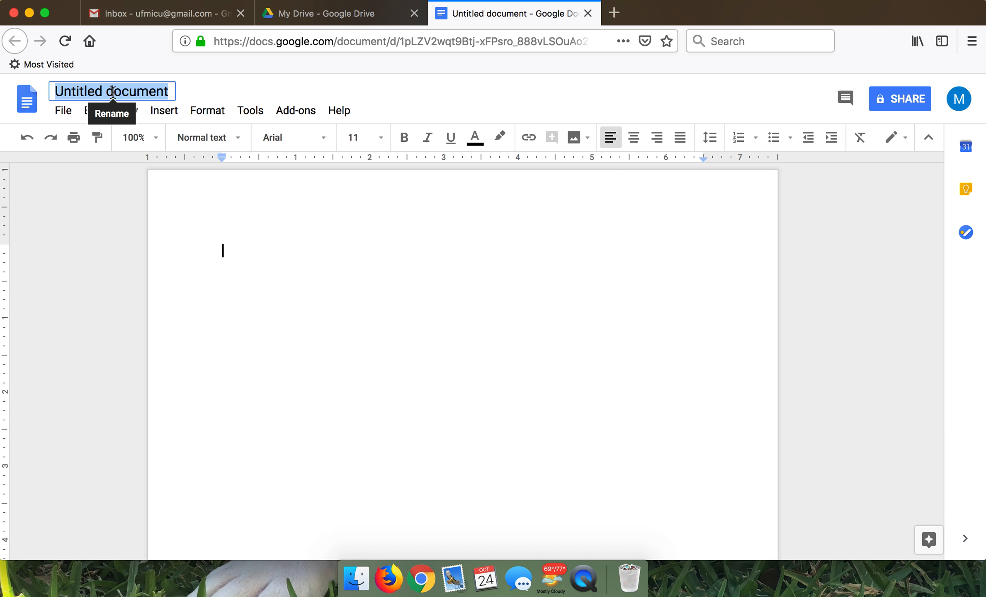
{"action": "type", "text": "Leade"}
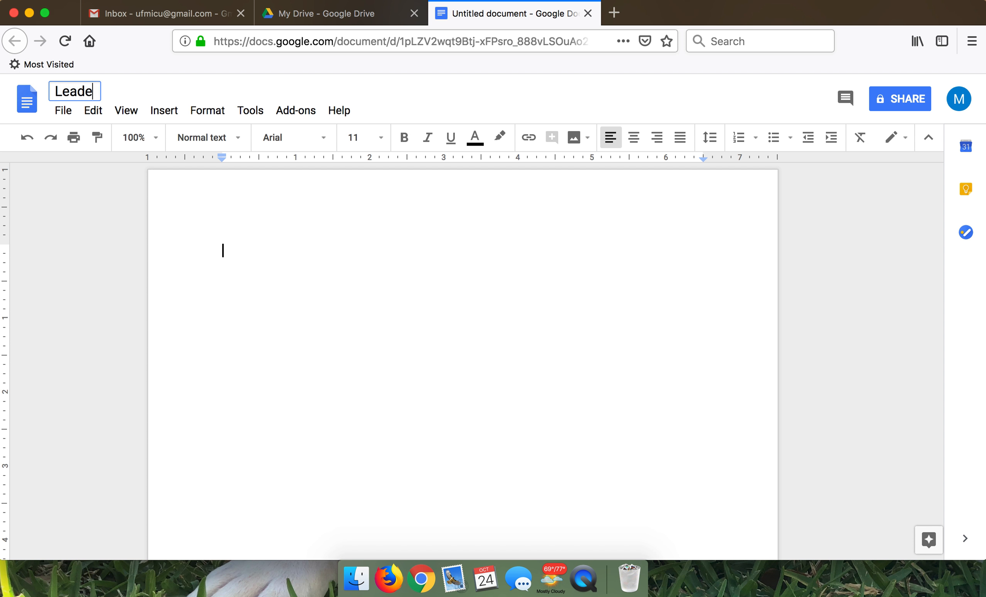
{"action": "type", "text": "rship"}
{"action": "left_click", "coordinate": [294, 269]}
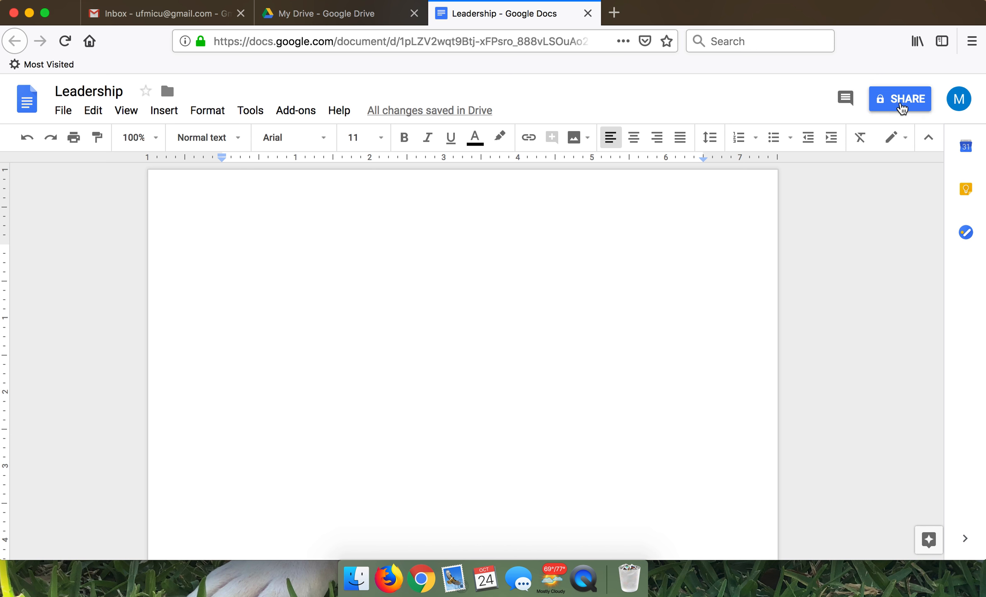
- Open the document's sharing settings and review the access levels for invited people, keeping Can edit selected
{"action": "left_click", "coordinate": [901, 106]}
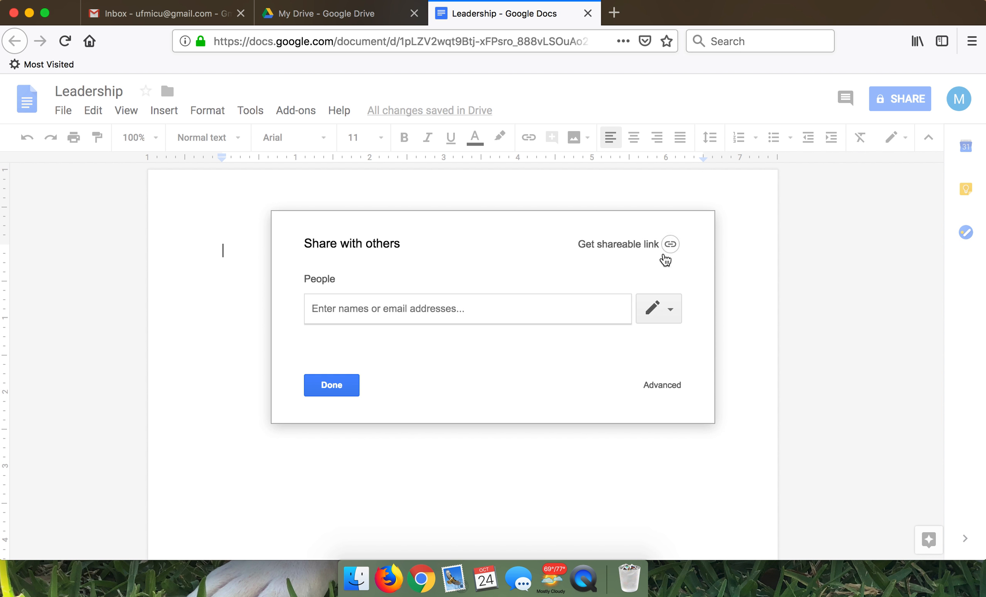
{"action": "left_click", "coordinate": [671, 312]}
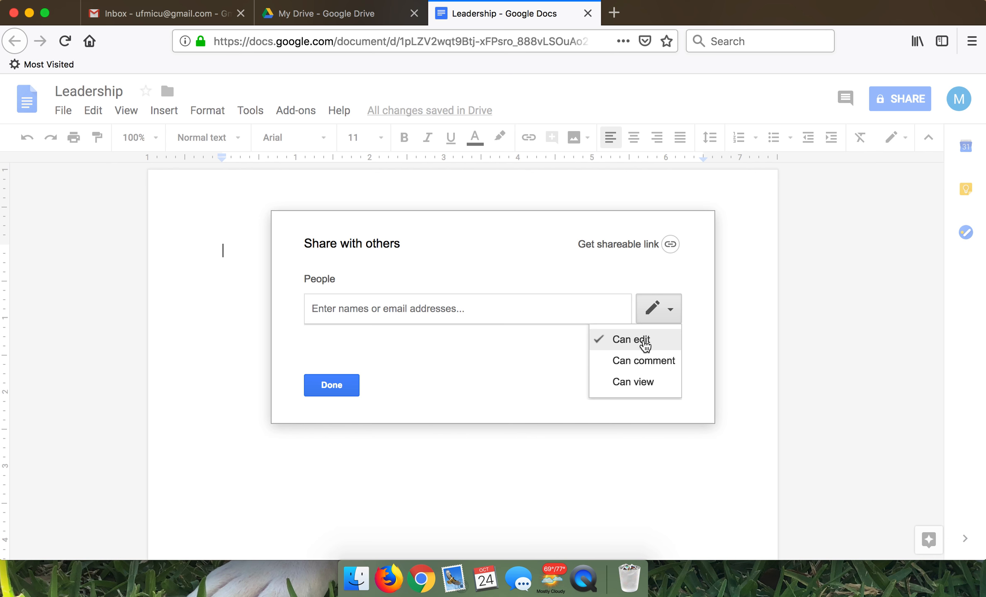
{"action": "left_click", "coordinate": [642, 342]}
{"action": "left_click", "coordinate": [430, 311]}
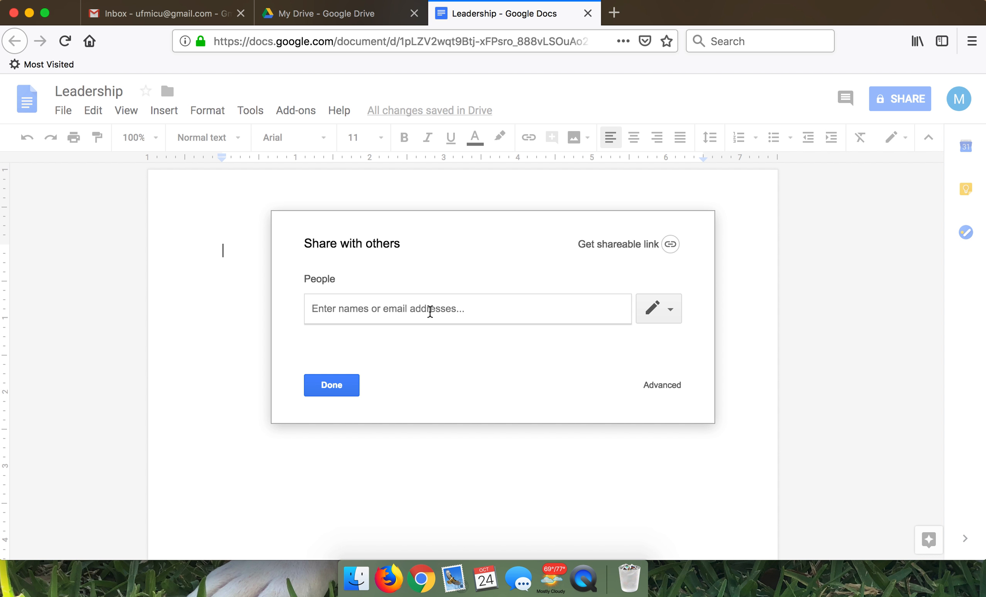
{"action": "left_click", "coordinate": [663, 308]}
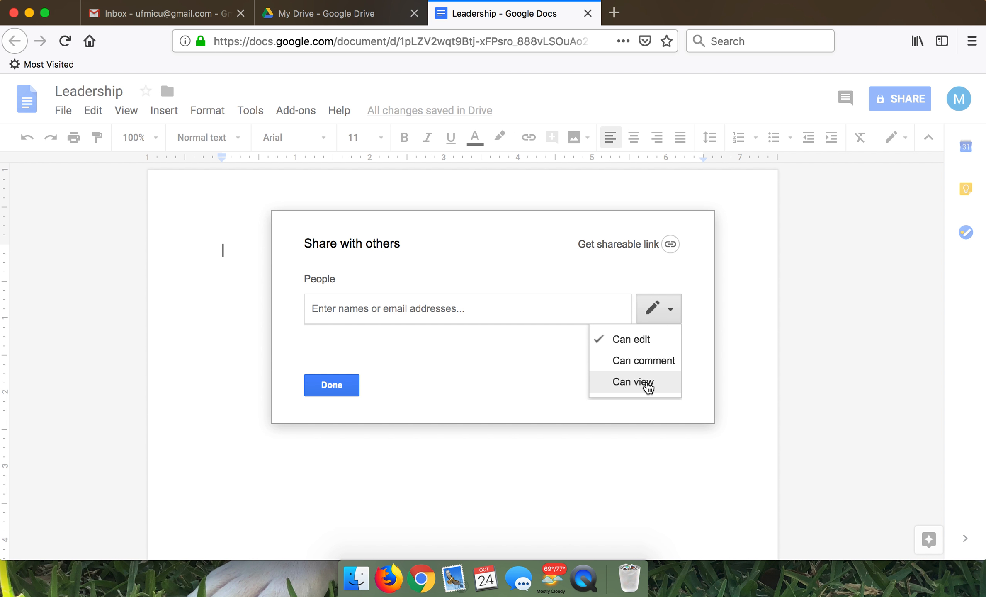
{"action": "left_click", "coordinate": [483, 247]}
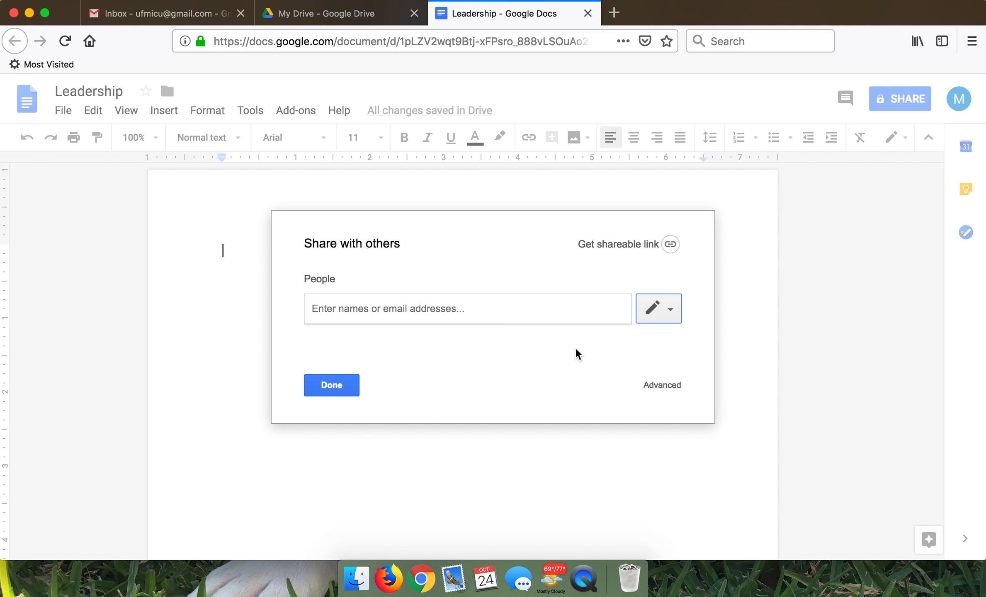
- Look at the files in My Drive, return to the Leadership document and close its sharing settings
{"action": "left_click", "coordinate": [352, 17]}
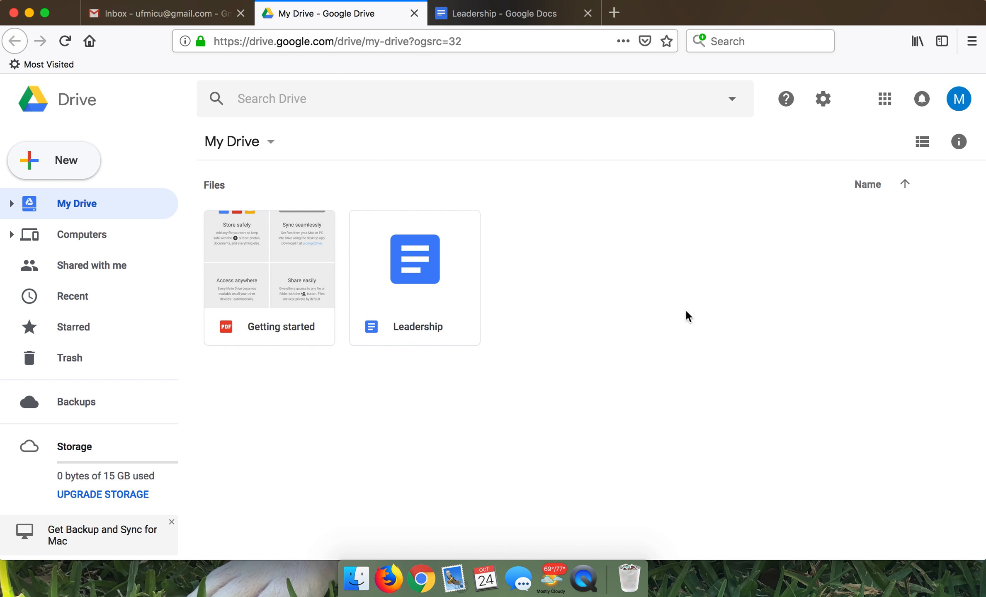
{"action": "left_click", "coordinate": [483, 19]}
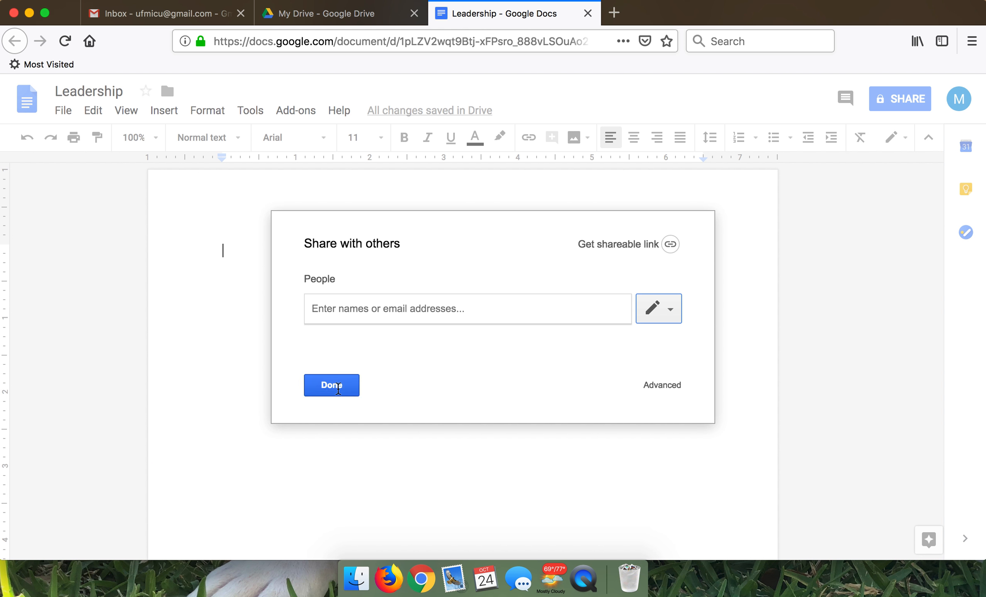
{"action": "left_click", "coordinate": [338, 386]}
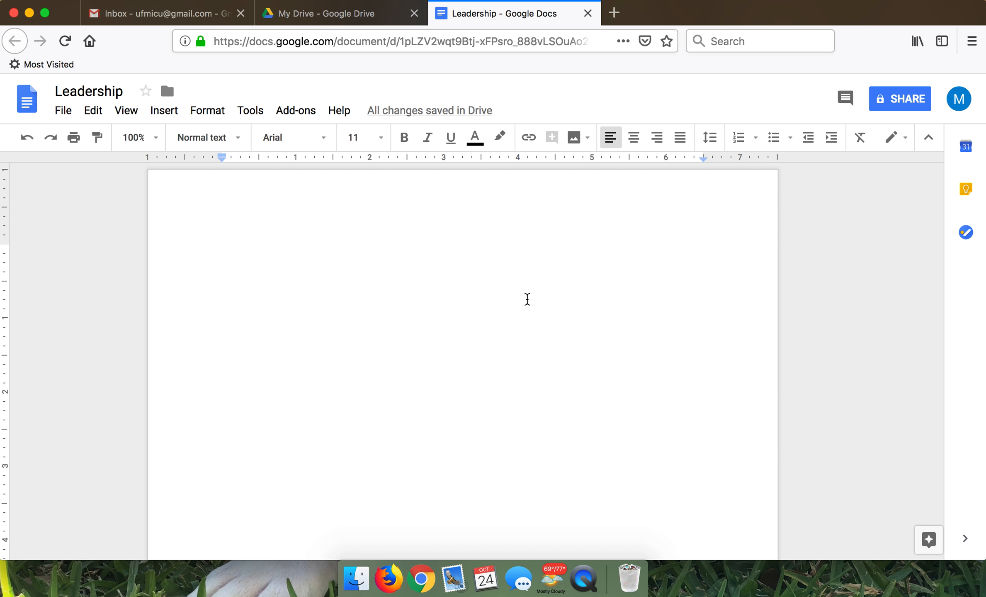
- Write "Hi MICU! Have a great day!" in the document body
{"action": "type", "text": "Hi"}
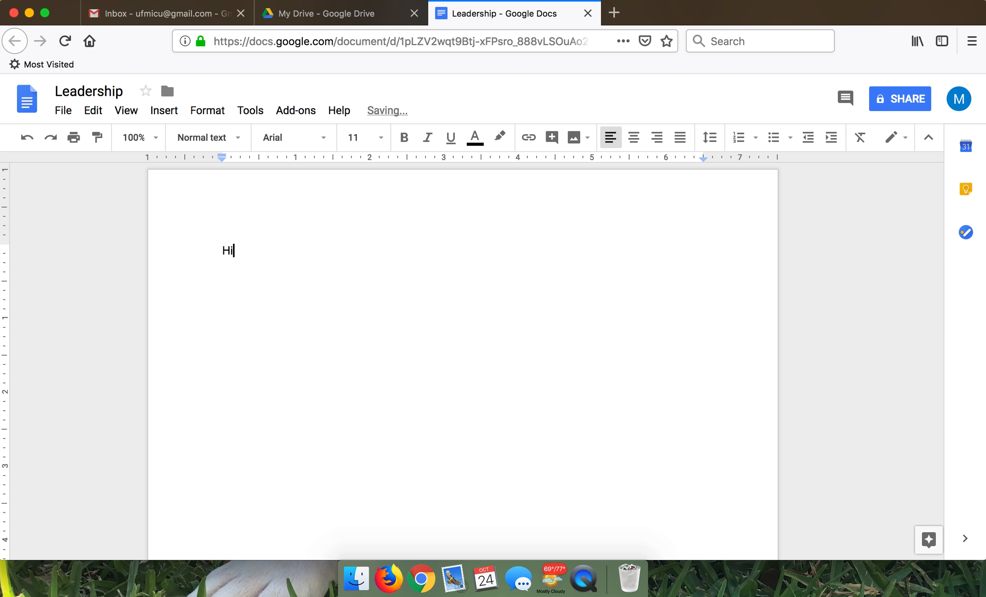
{"action": "type", "text": " MICU! Have a great day!"}
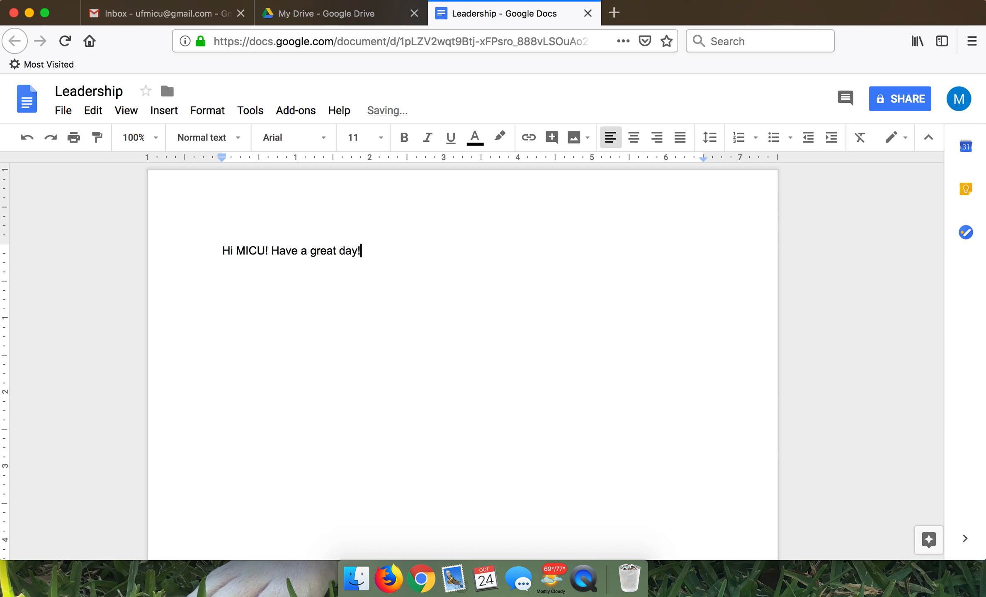
- Add the comment "Have a great day." to the sentence "Have a great day!"
{"action": "left_click_drag", "start_coordinate": [360, 250], "coordinate": [272, 254]}
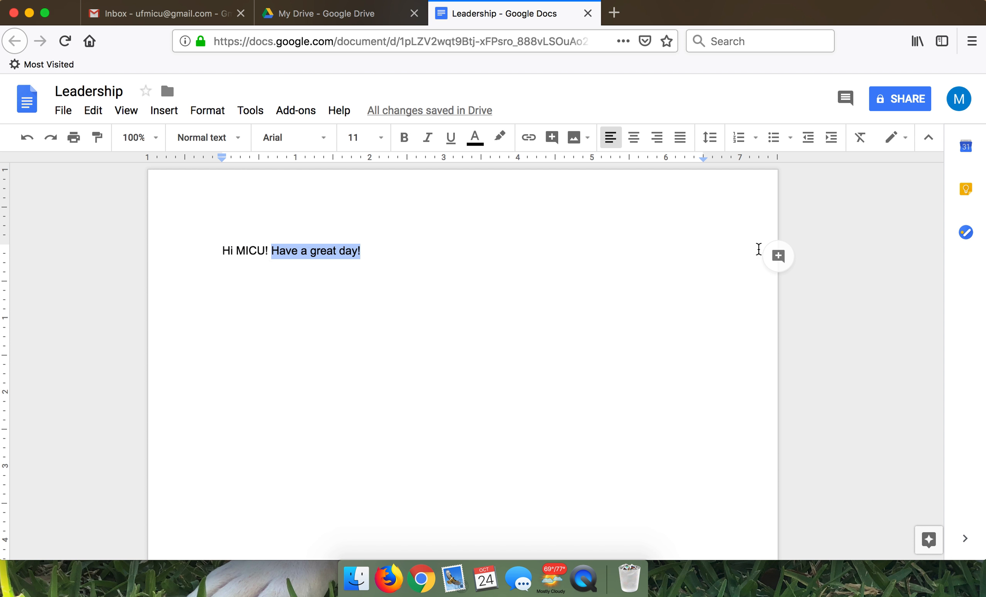
{"action": "left_click", "coordinate": [780, 257]}
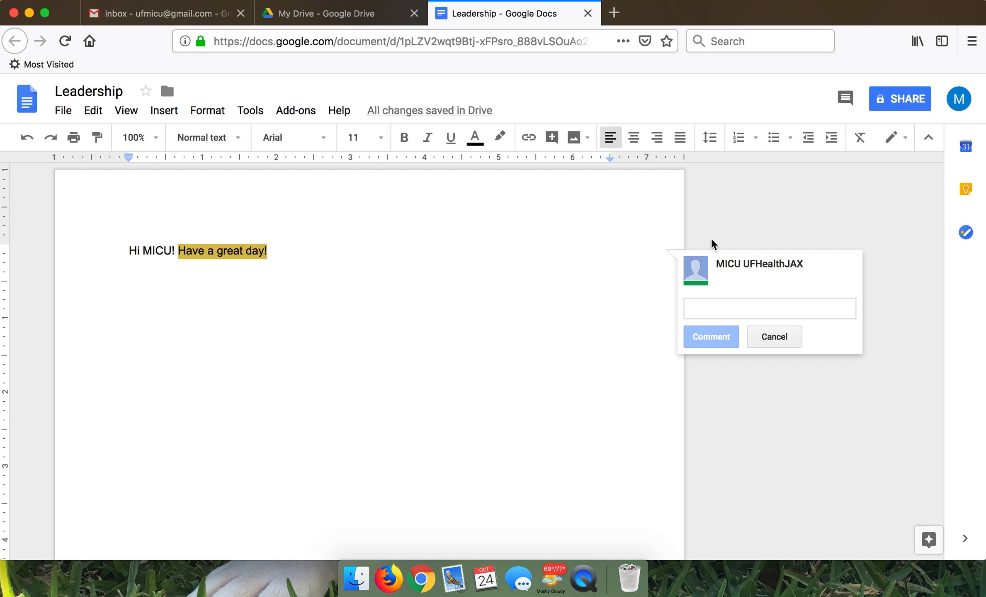
{"action": "type", "text": "H"}
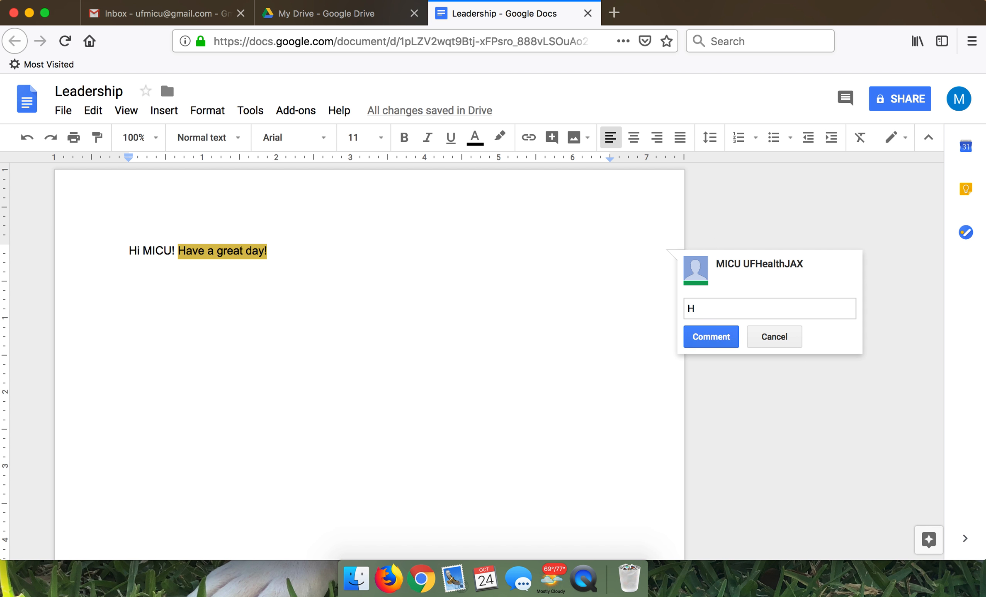
{"action": "type", "text": "ave a great day."}
{"action": "left_click", "coordinate": [711, 338]}
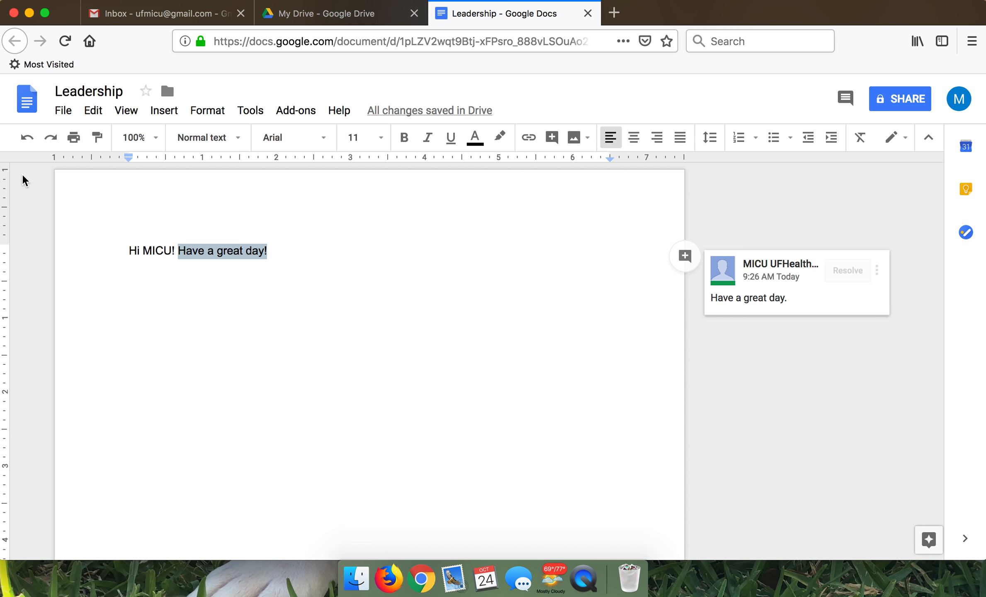
- Undo the comment and the recently written text, and redo the text
{"action": "left_click", "coordinate": [321, 249]}
{"action": "left_click", "coordinate": [28, 140]}
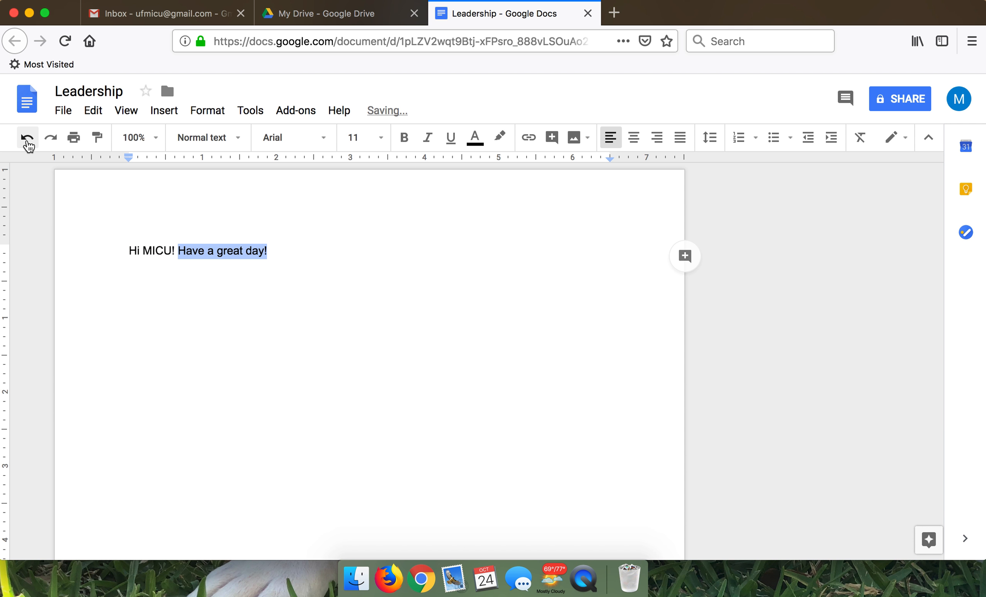
{"action": "left_click", "coordinate": [28, 141]}
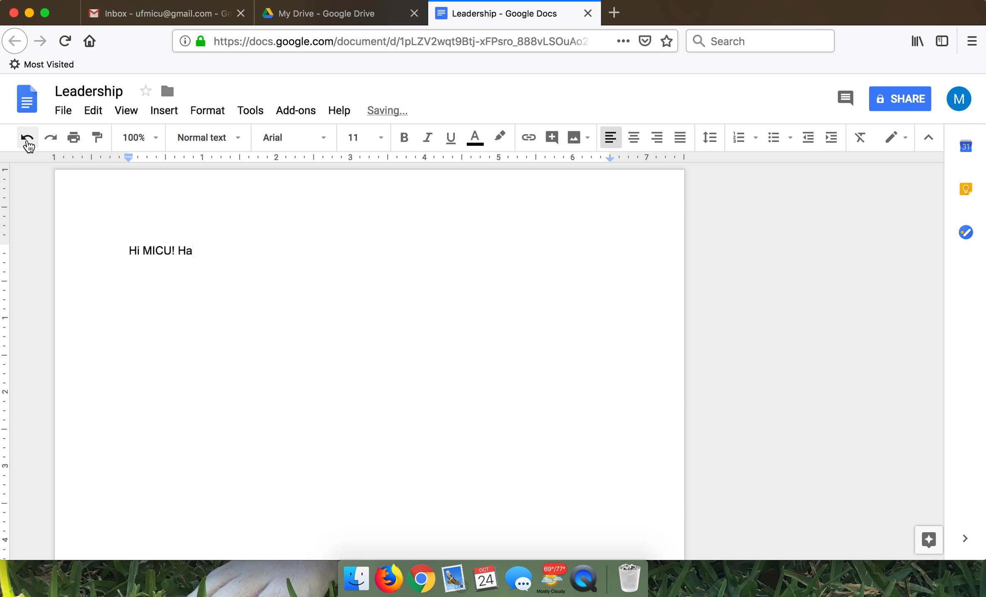
{"action": "left_click", "coordinate": [27, 141]}
{"action": "left_click", "coordinate": [50, 143]}
{"action": "left_click", "coordinate": [51, 144]}
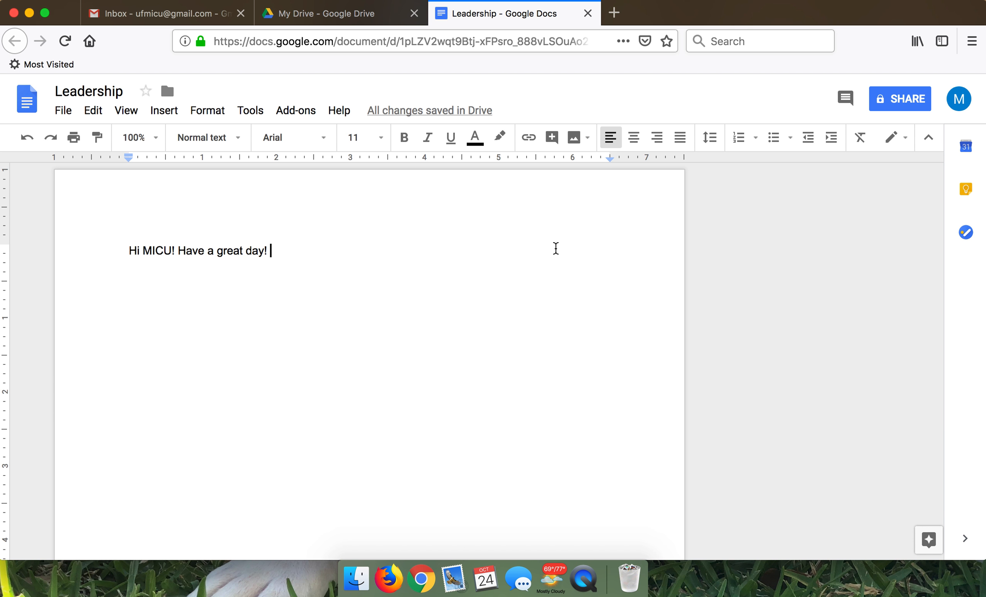
- Open the document's version history and compare the October 24, 9:27 AM and 9:23 AM versions
{"action": "left_click", "coordinate": [414, 111]}
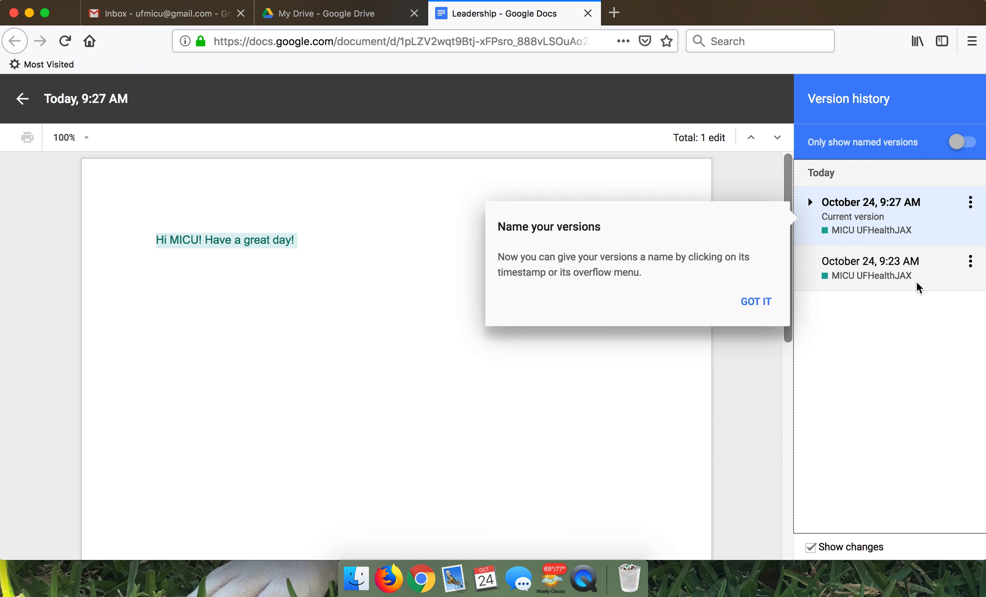
{"action": "left_click", "coordinate": [897, 269]}
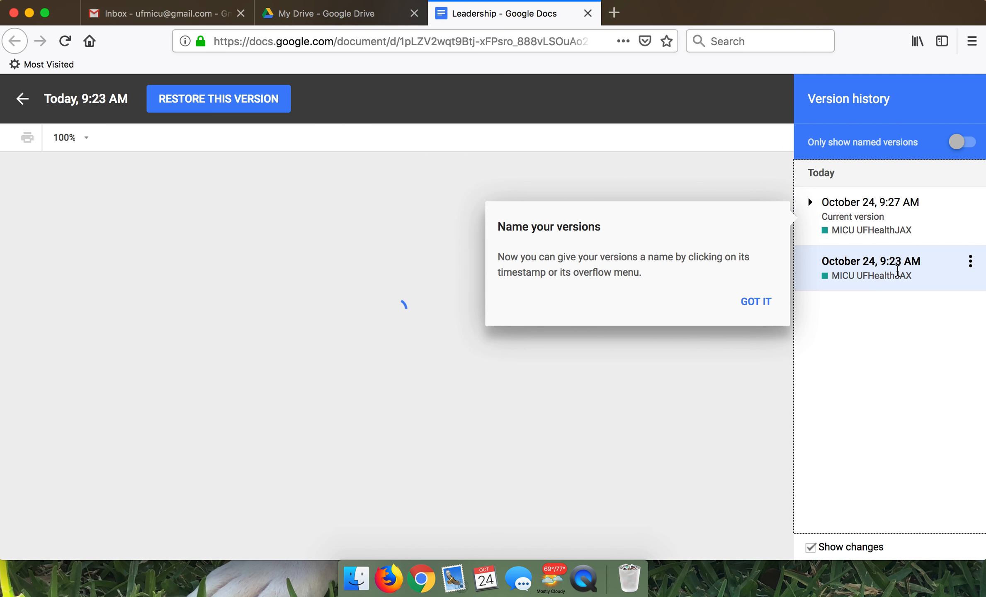
{"action": "left_click", "coordinate": [917, 209]}
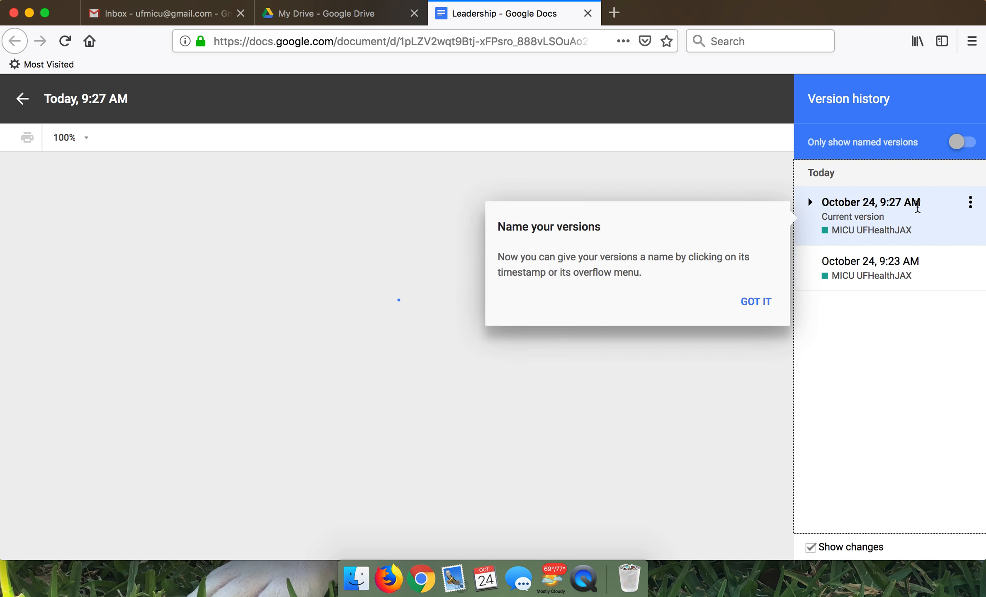
{"action": "left_click", "coordinate": [890, 267]}
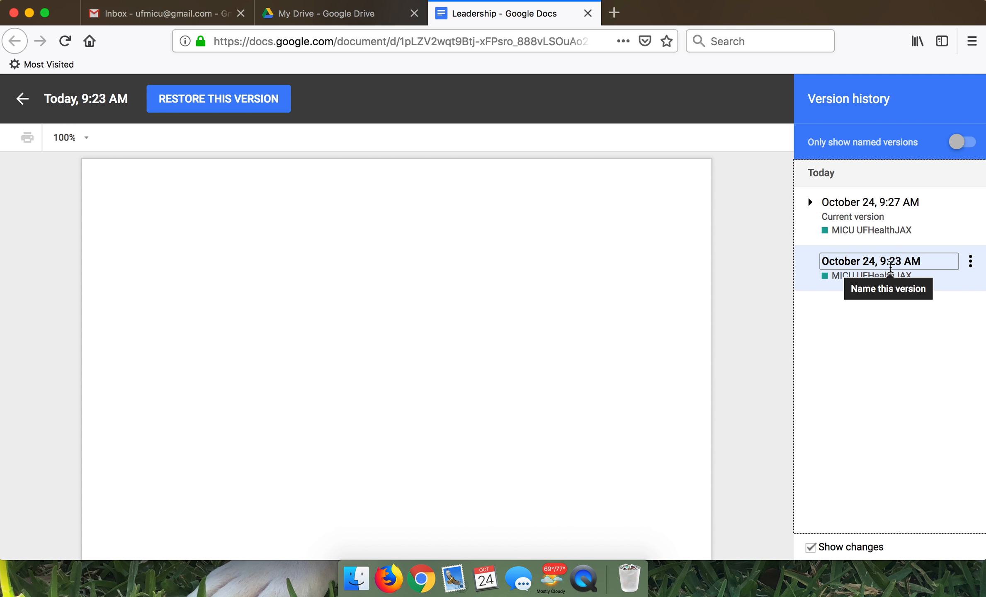
{"action": "left_click", "coordinate": [855, 224]}
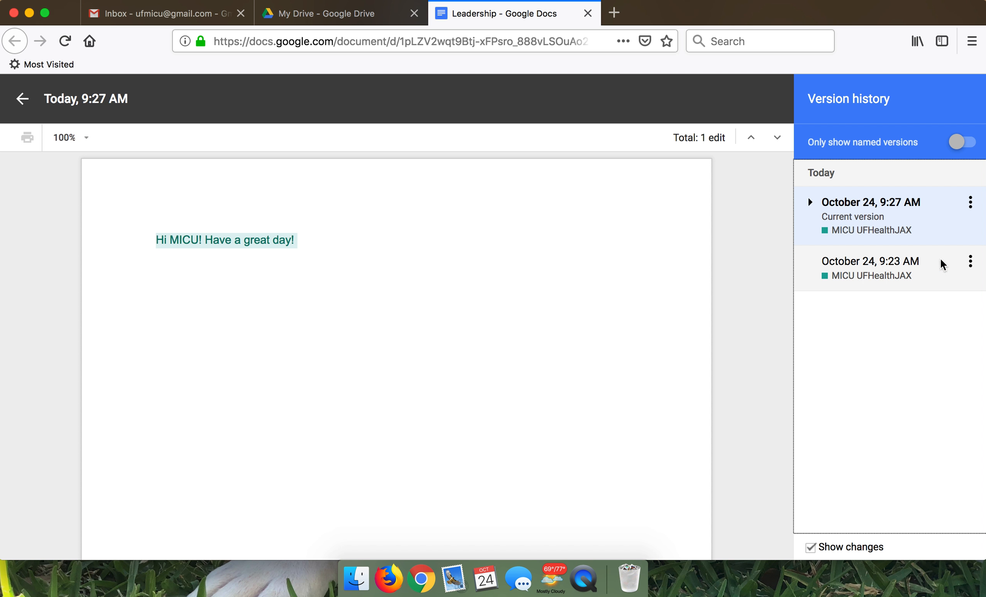
- Restore the document to the October 24, 9:23 AM version
{"action": "left_click", "coordinate": [924, 262]}
{"action": "left_click", "coordinate": [923, 262]}
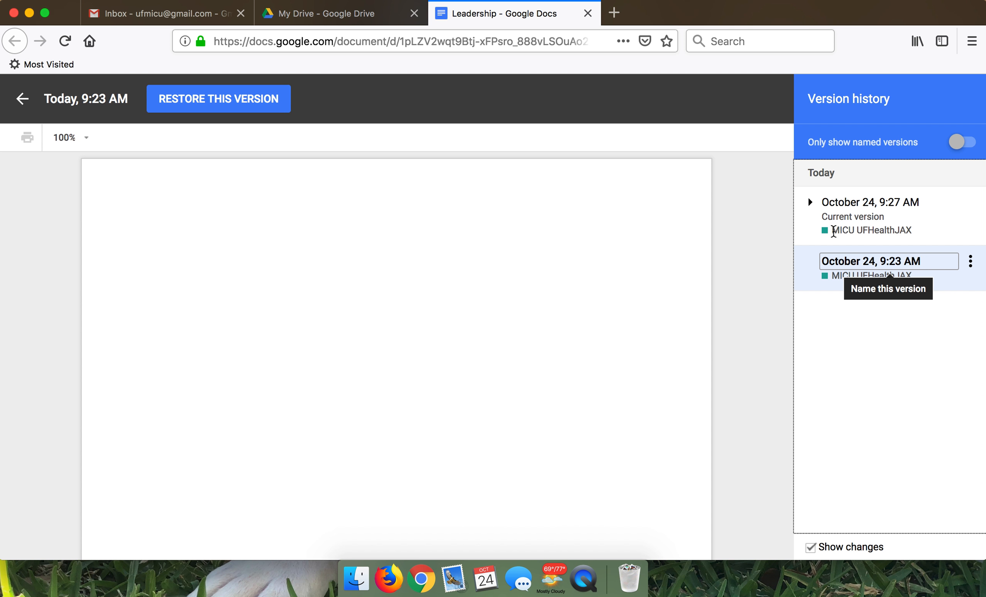
{"action": "left_click", "coordinate": [240, 101]}
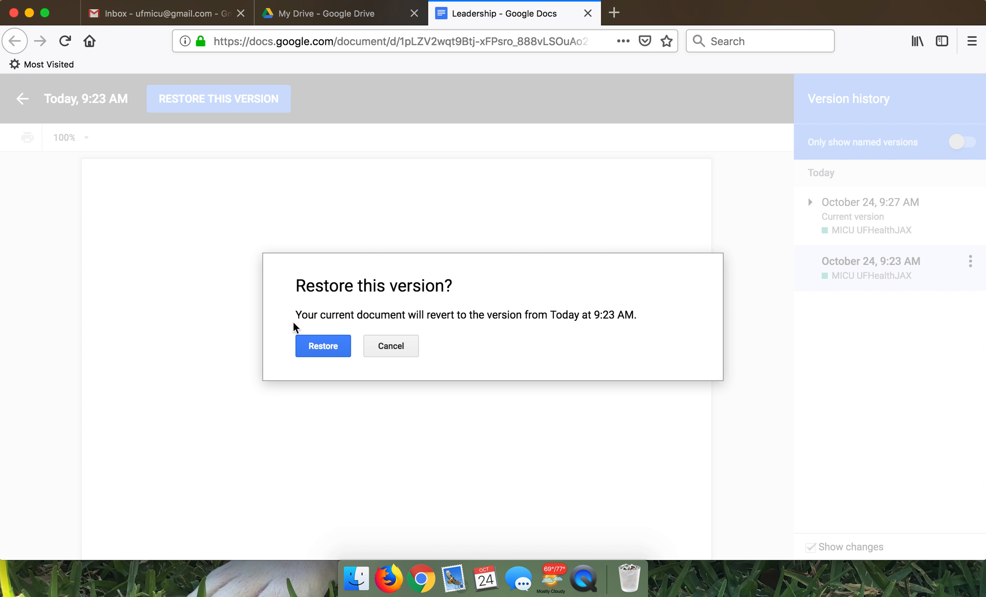
{"action": "left_click", "coordinate": [322, 352]}
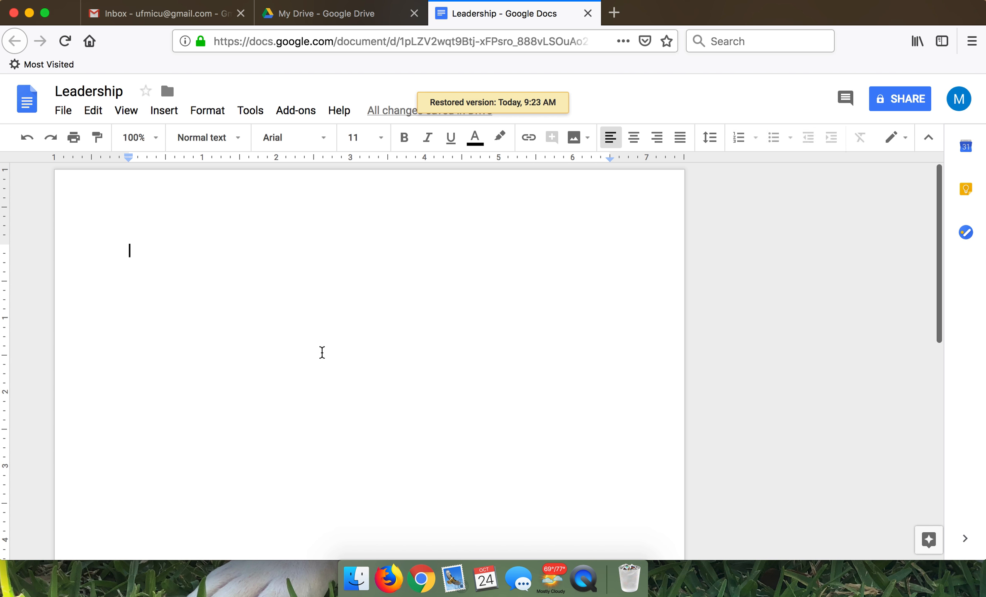